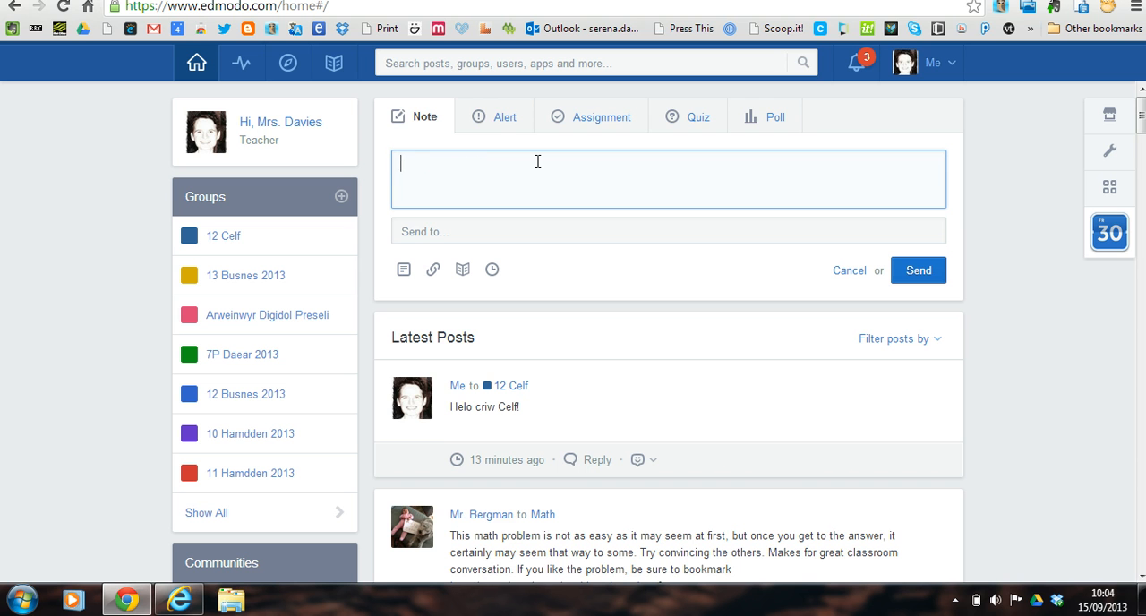
Write the note "Helo Disgybl 1, Cofia gynnwys delweddau yn dy waith di!", with a line break after the greeting.
{"action": "type", "text": "Helo Disgybl 1,"}
{"action": "key", "text": "Return"}
{"action": "type", "text": "Cofia"}
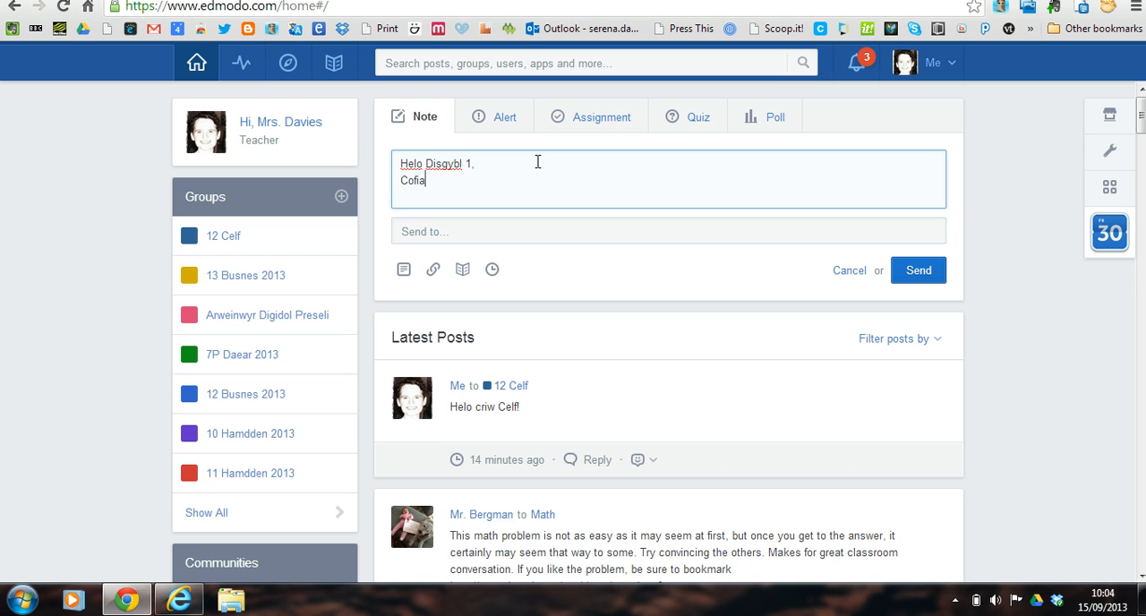
{"action": "type", "text": " gynnwys delweddau yn dy "}
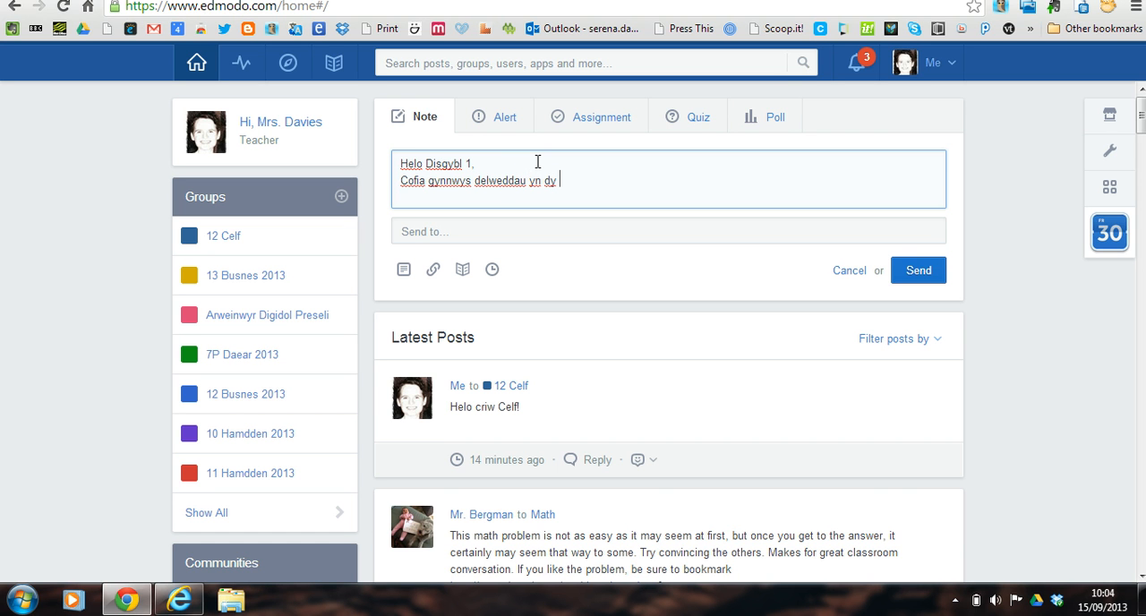
{"action": "type", "text": "waith d"}
{"action": "key", "text": "BackSpace"}
{"action": "type", "text": "waith di!"}
Address the note to the individual pupil Disgybl 1 instead of a year 12 group.
{"action": "left_click", "coordinate": [491, 235]}
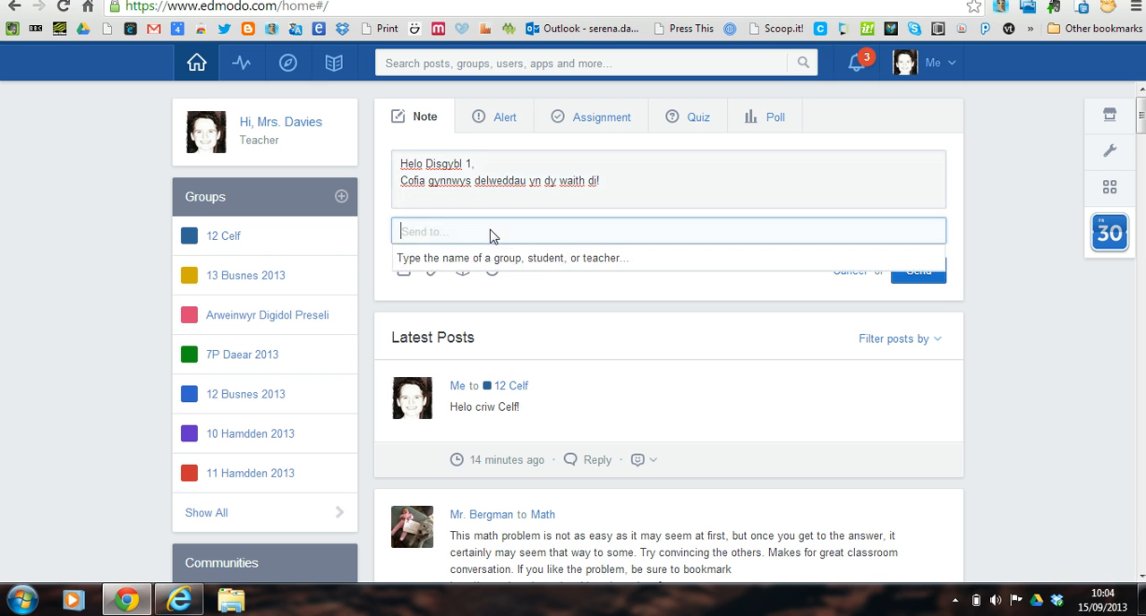
{"action": "type", "text": "12"}
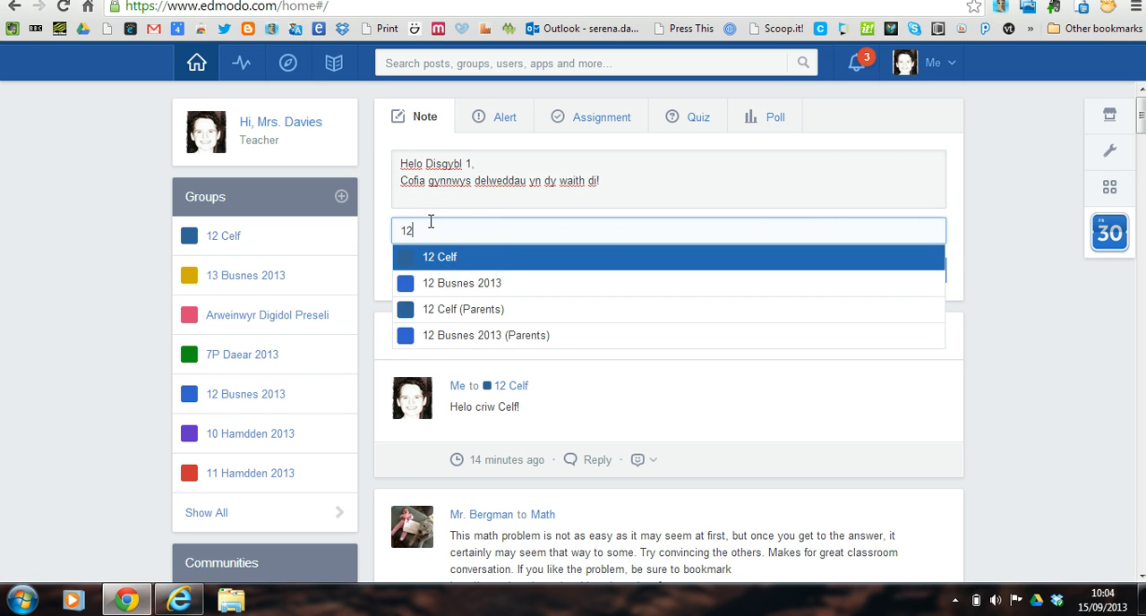
{"action": "key", "text": "BackSpace"}
{"action": "key", "text": "BackSpace"}
{"action": "type", "text": "dis"}
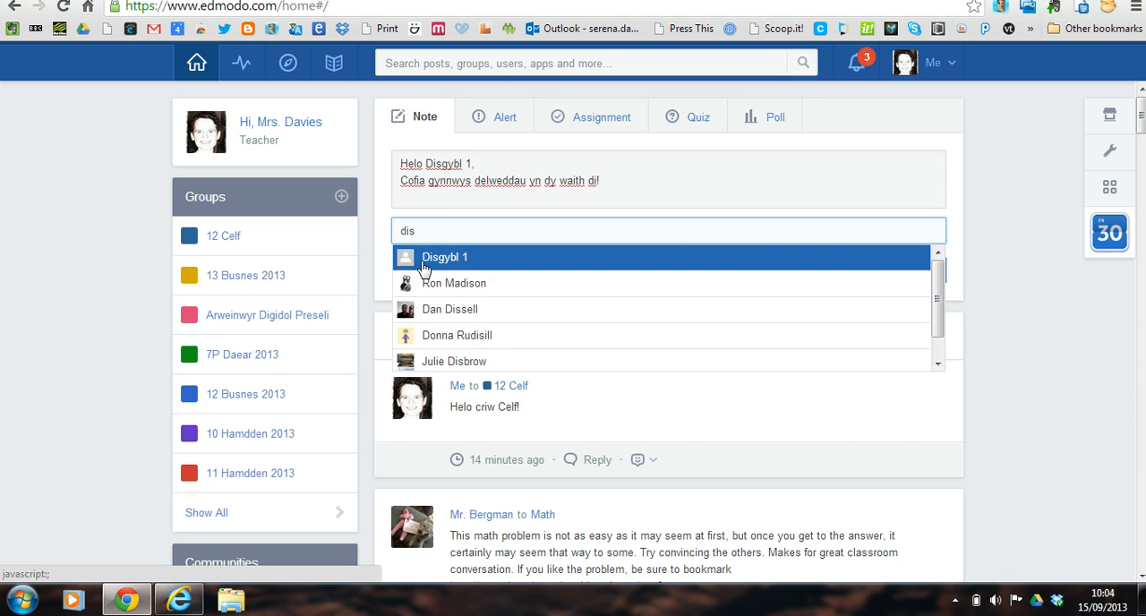
{"action": "left_click", "coordinate": [423, 264]}
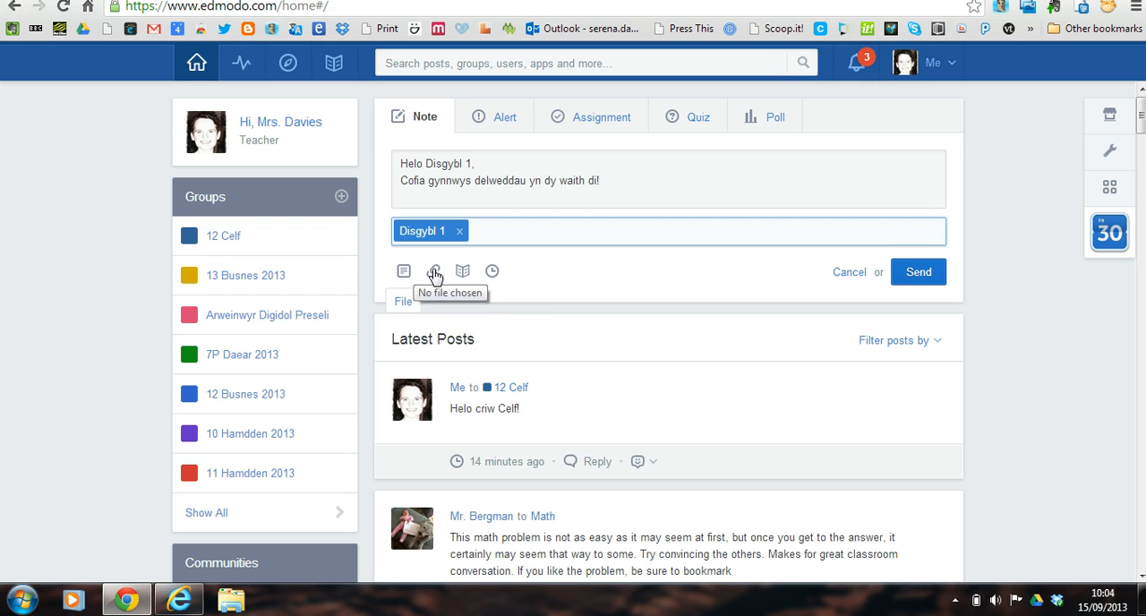
View the post scheduling options, close them without setting a day or time, and send the note immediately.
{"action": "left_click", "coordinate": [493, 271]}
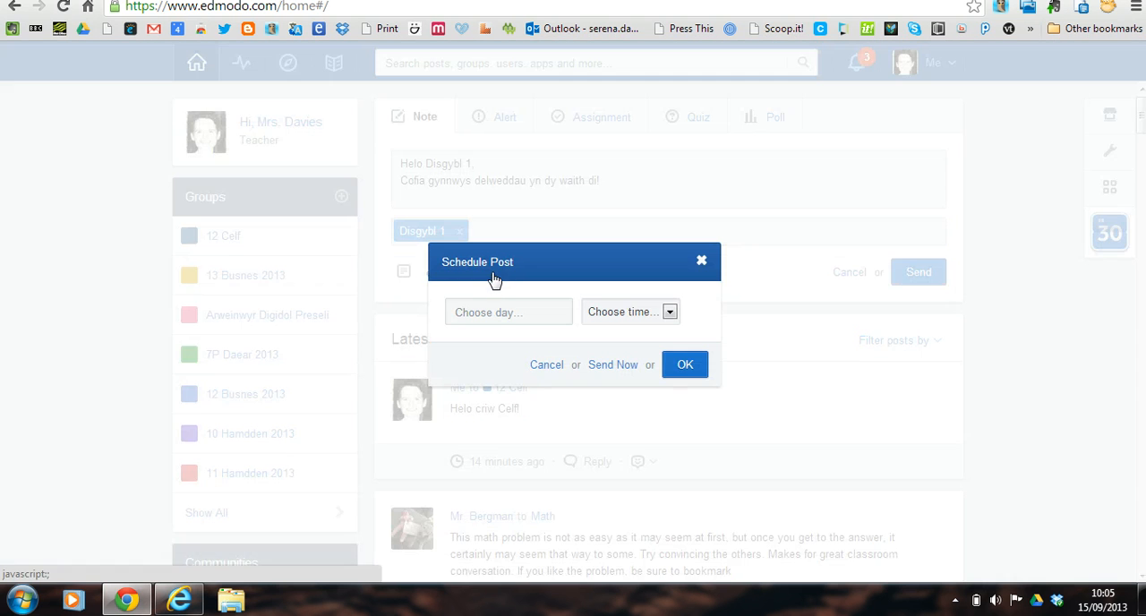
{"action": "left_click", "coordinate": [703, 263]}
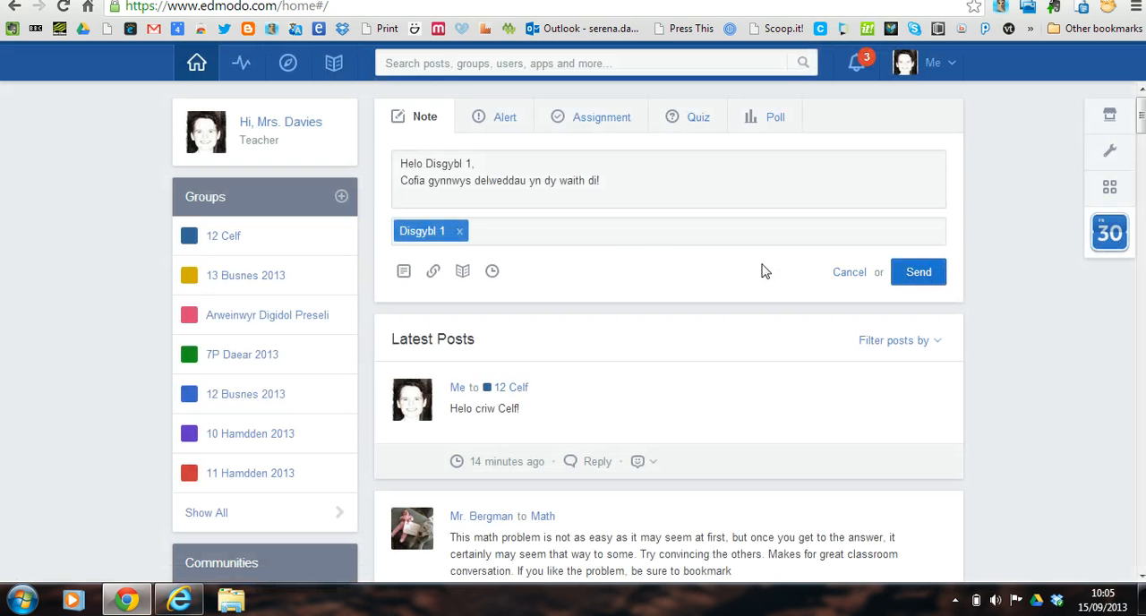
{"action": "left_click", "coordinate": [908, 275]}
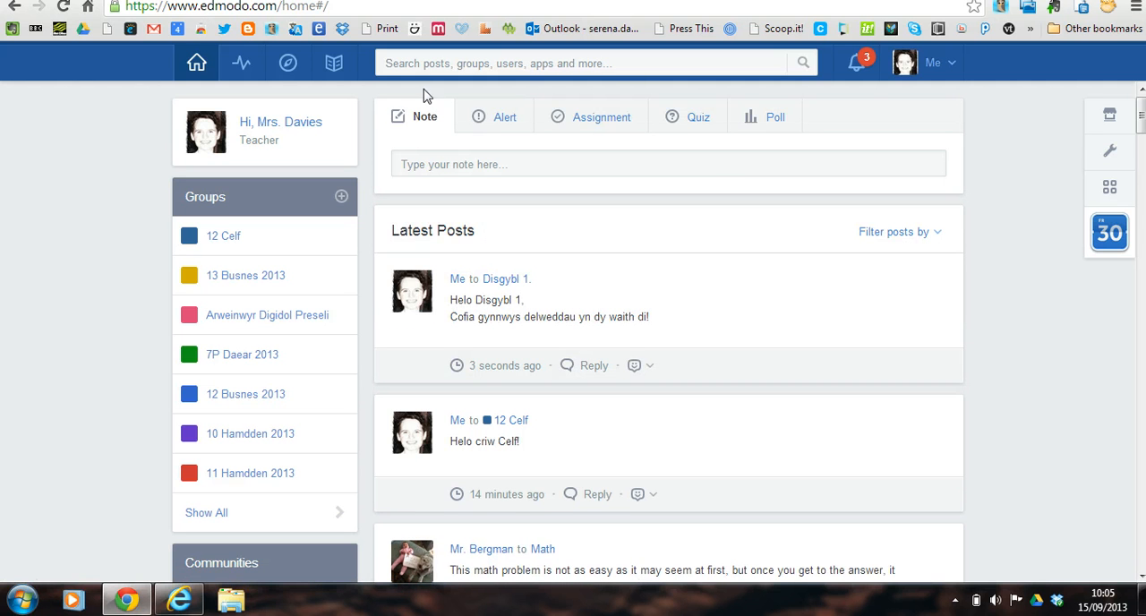
View the empty alert form, and fill in a new assignment titled "Traethawd Hir" with the description "akdjaklsjdalksjd 'djkfhskdjfhsdkjfhsdkjfh".
{"action": "left_click", "coordinate": [498, 124]}
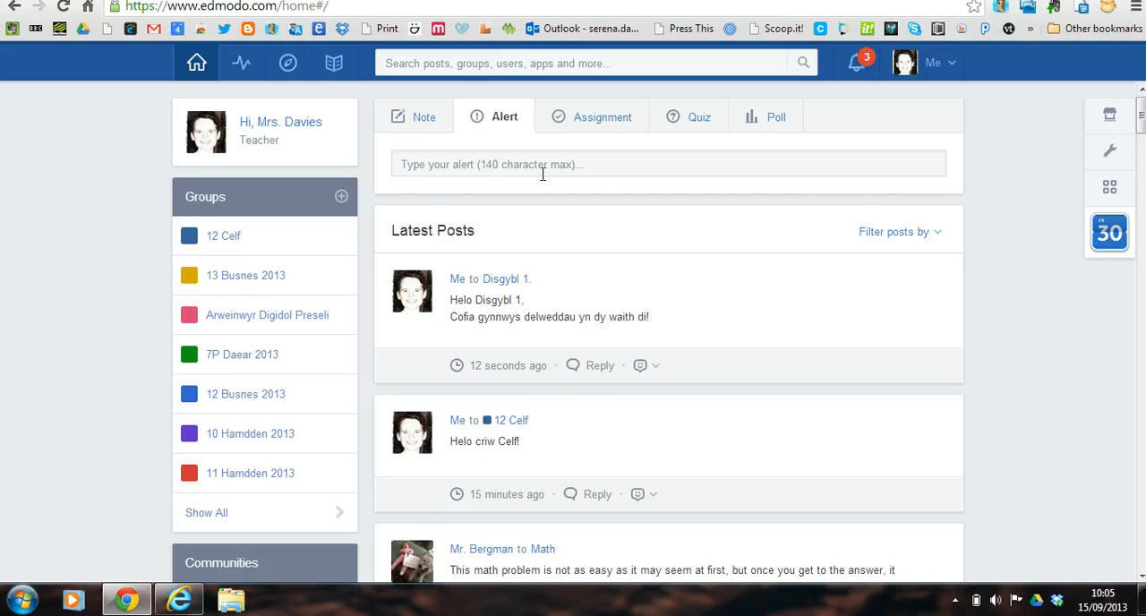
{"action": "left_click", "coordinate": [541, 170]}
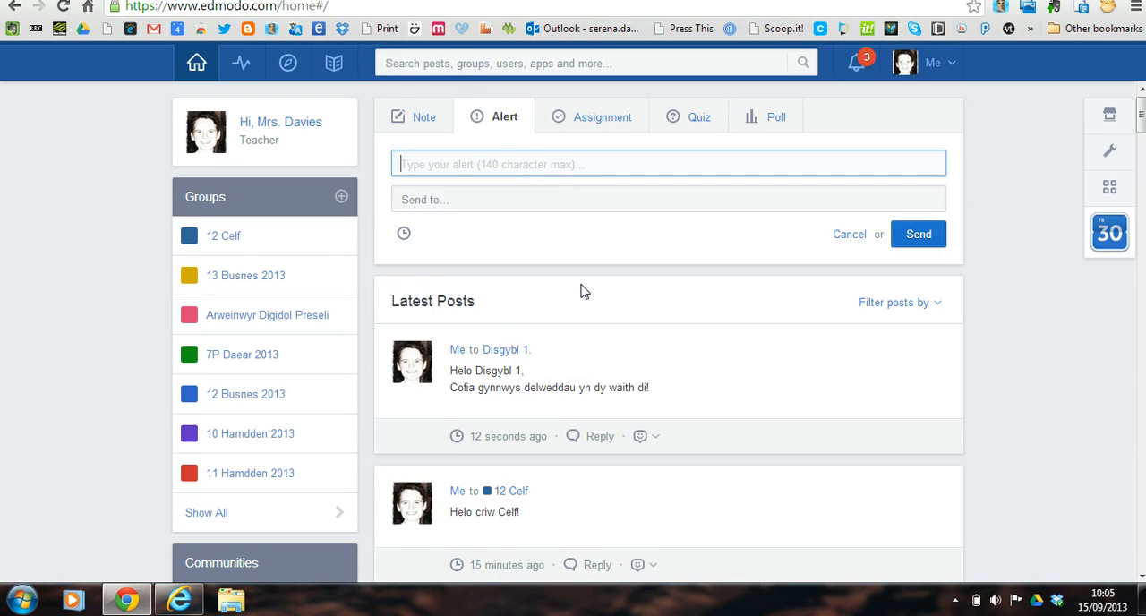
{"action": "left_click", "coordinate": [582, 132]}
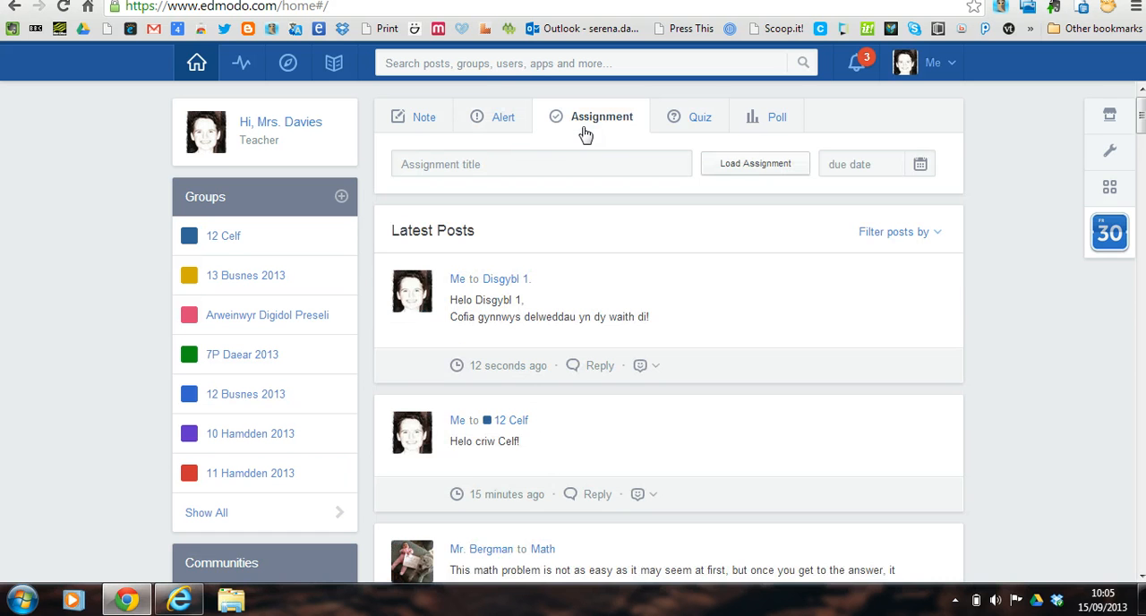
{"action": "left_click", "coordinate": [493, 164]}
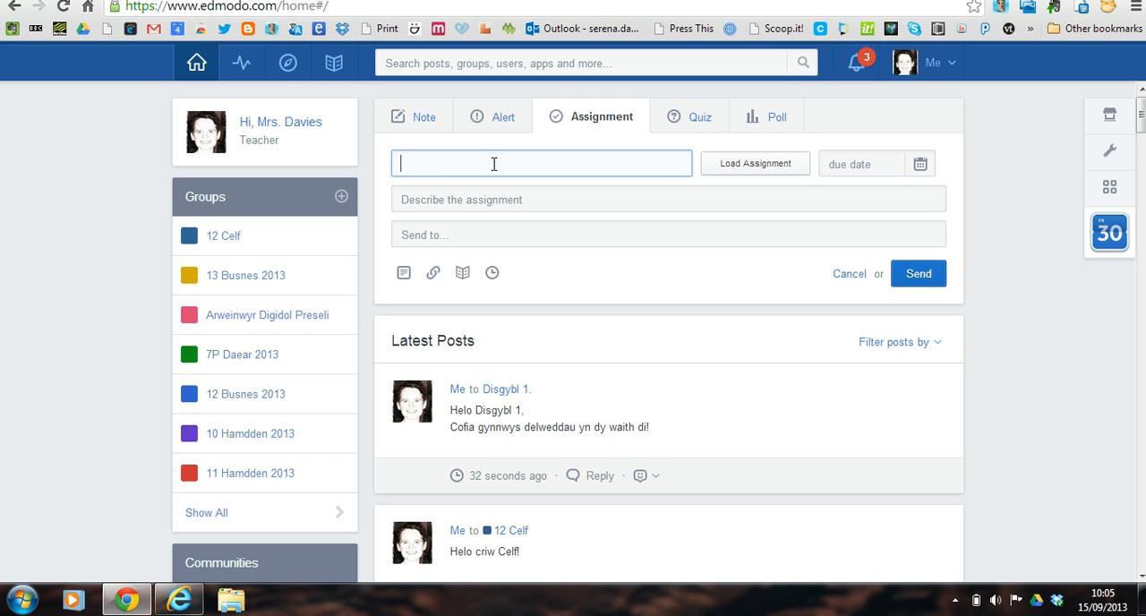
{"action": "type", "text": "Traethawd Hir"}
{"action": "left_click", "coordinate": [492, 204]}
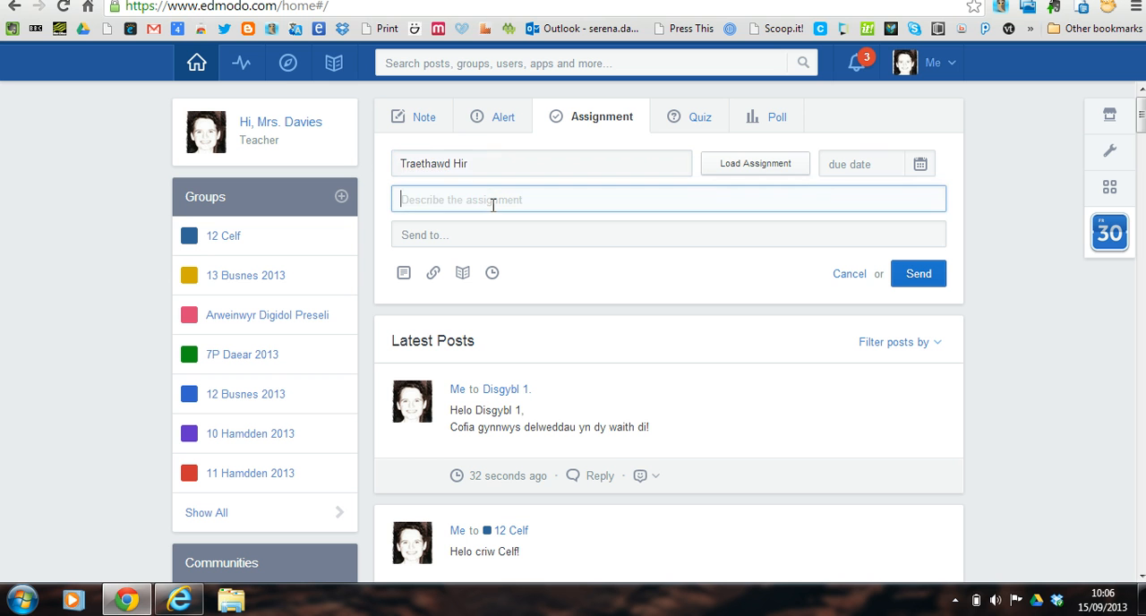
{"action": "type", "text": "akdjaklsjdalksjd 'djkfhskdjfh"}
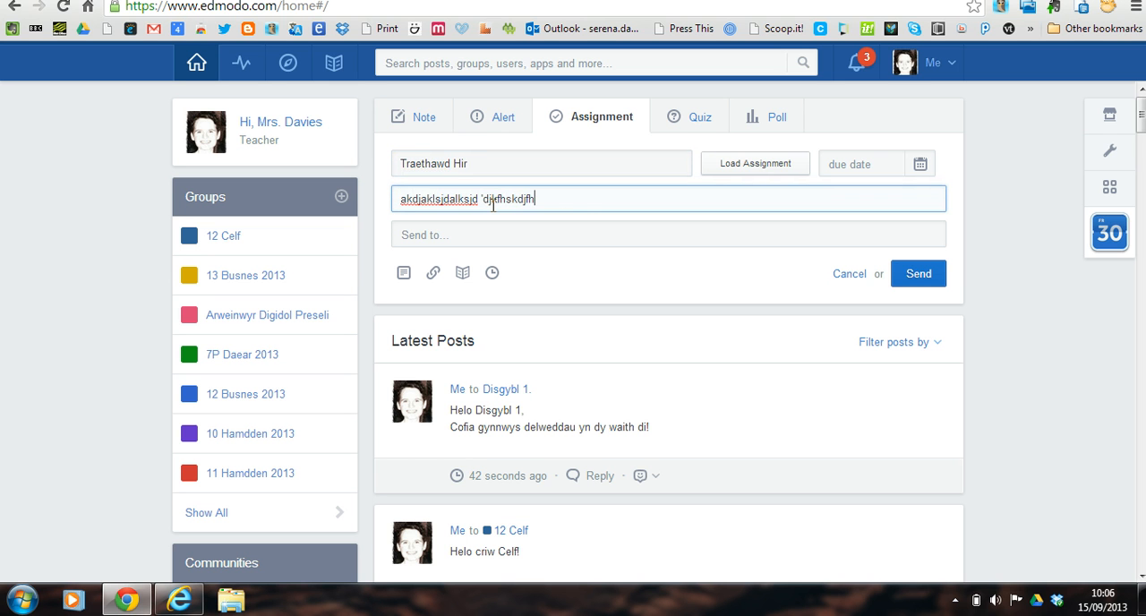
{"action": "type", "text": "sdkjfhsdkjfh"}
Set the 12 Celf group as the recipient of the Traethawd Hir assignment.
{"action": "left_click", "coordinate": [486, 233]}
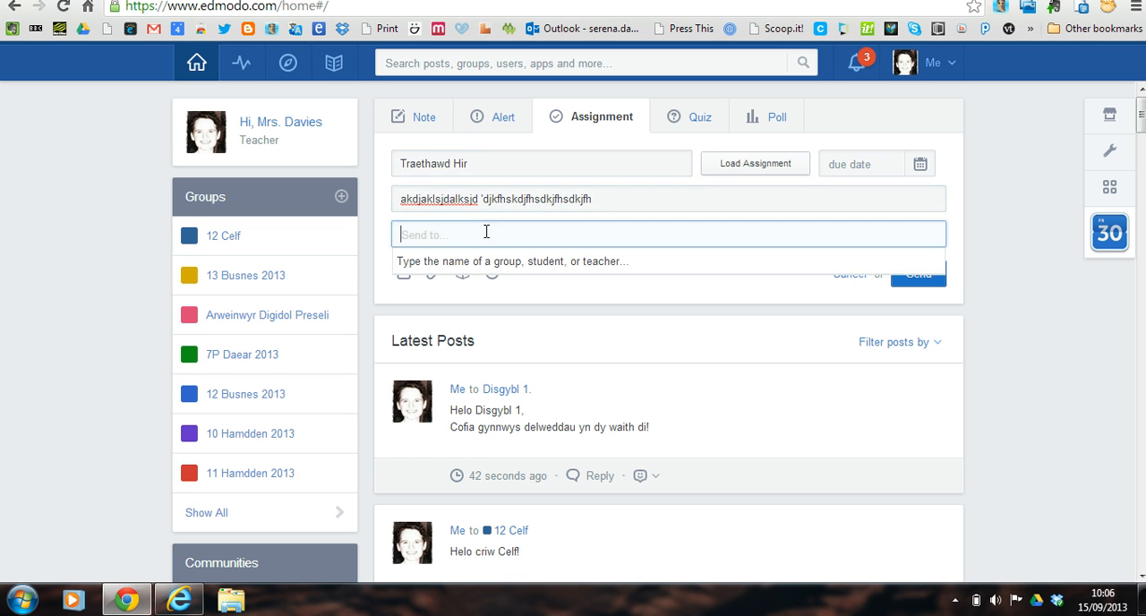
{"action": "type", "text": "12"}
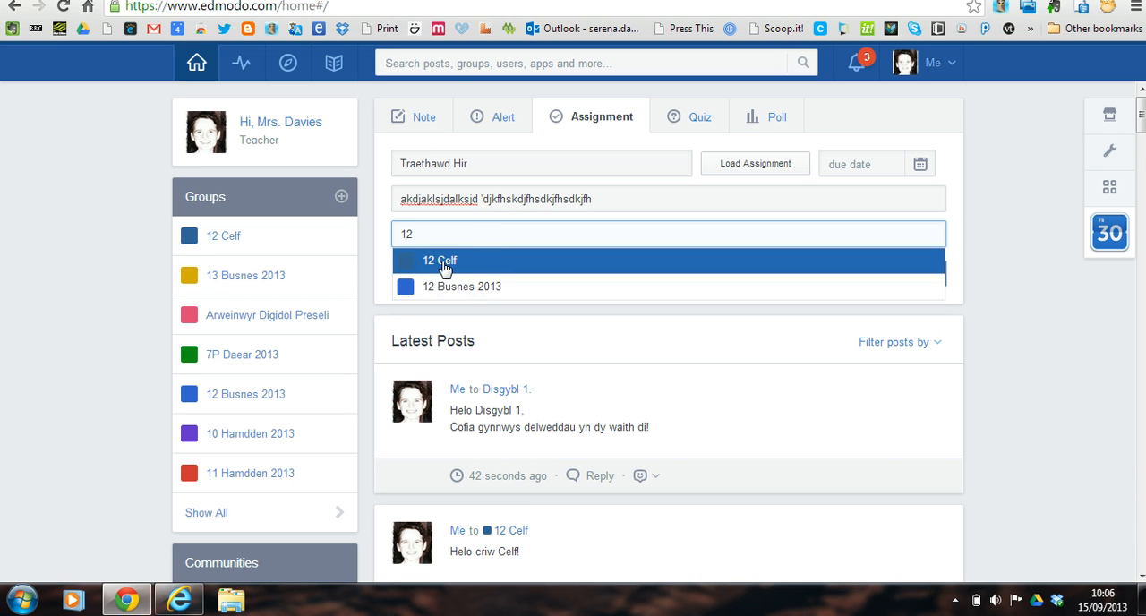
{"action": "left_click", "coordinate": [445, 263]}
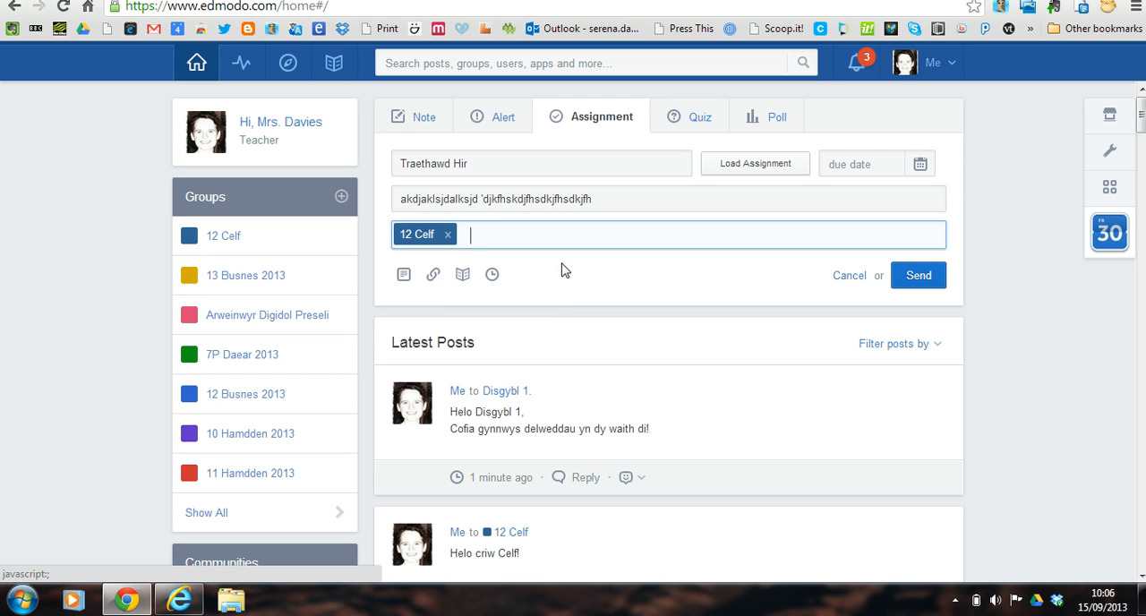
Set the assignment's due date to 09/16/2013 and send it.
{"action": "left_click", "coordinate": [919, 165]}
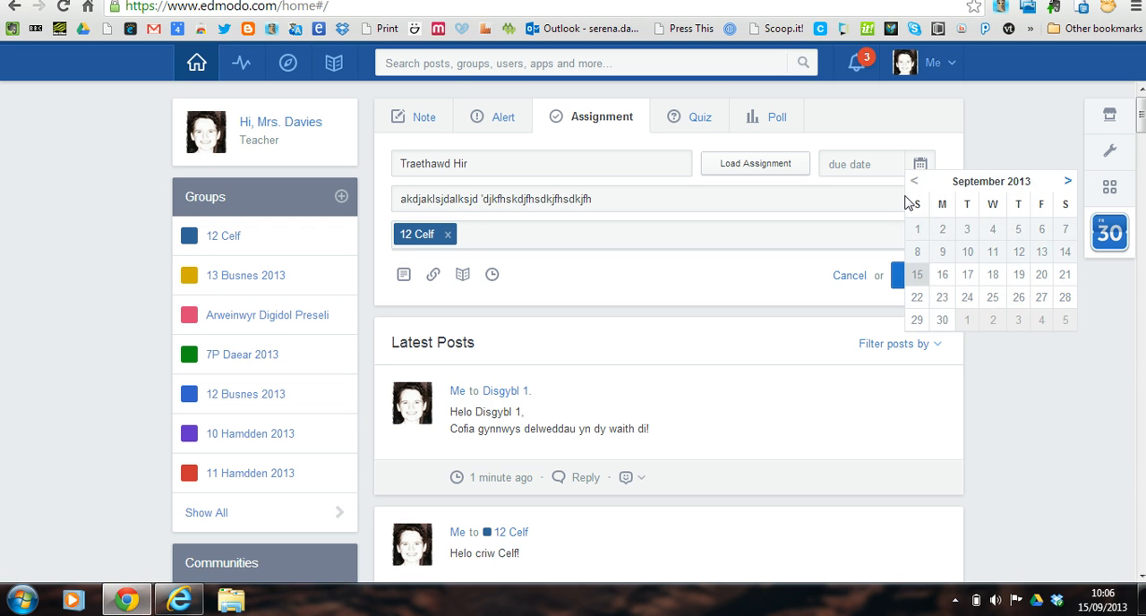
{"action": "left_click", "coordinate": [940, 277]}
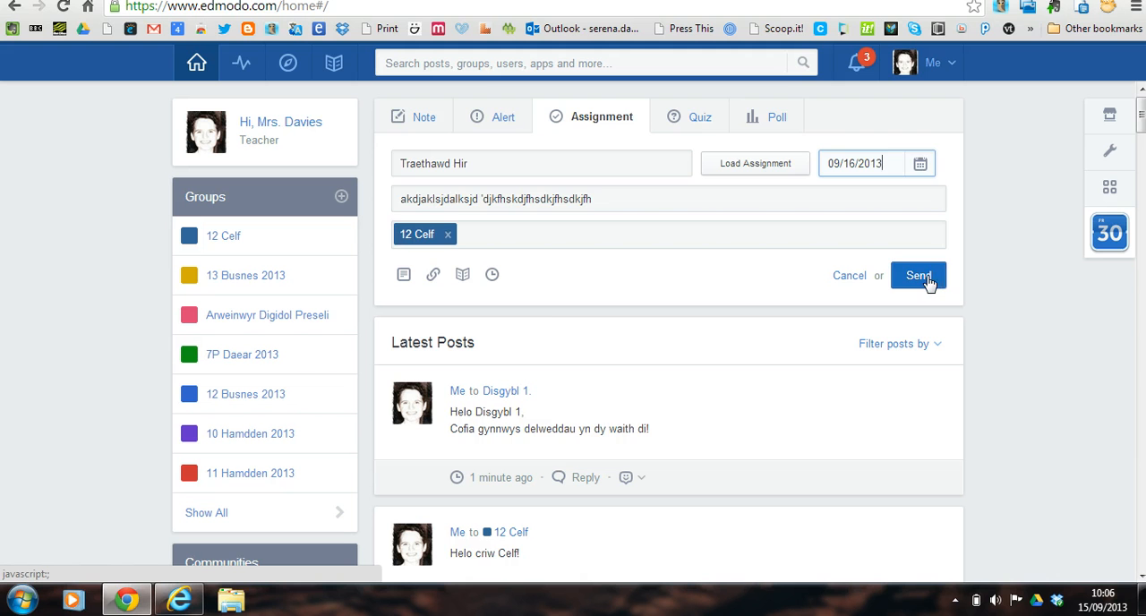
{"action": "left_click", "coordinate": [926, 278]}
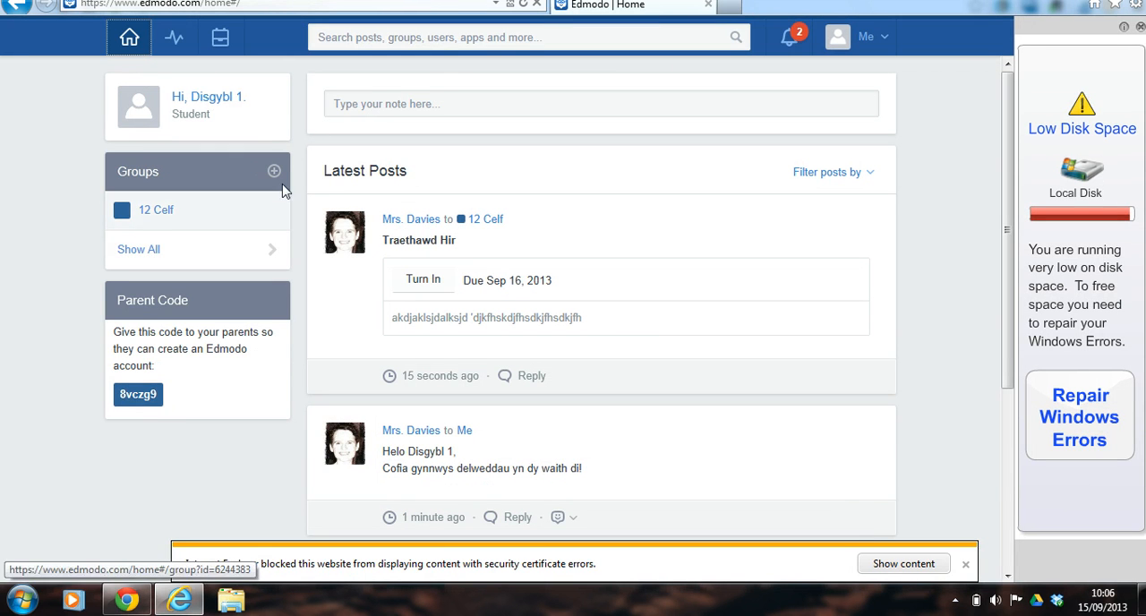
In the student's Internet Explorer session, open Traethawd Hir for turning in and respond "Diolch!" with the fourth reaction face.
{"action": "left_click", "coordinate": [965, 567]}
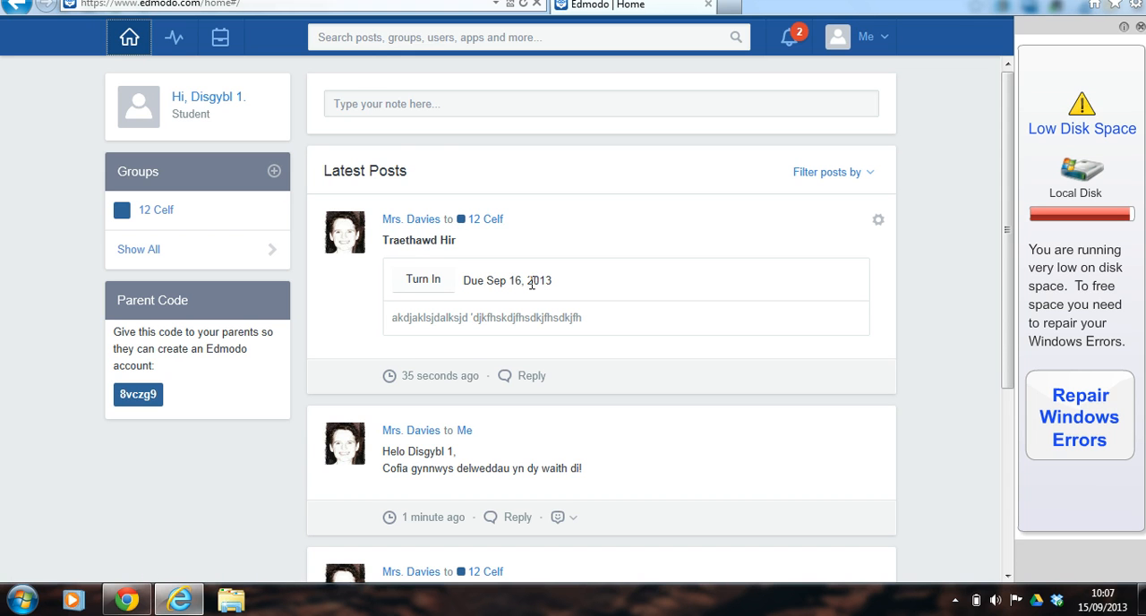
{"action": "left_click", "coordinate": [434, 289]}
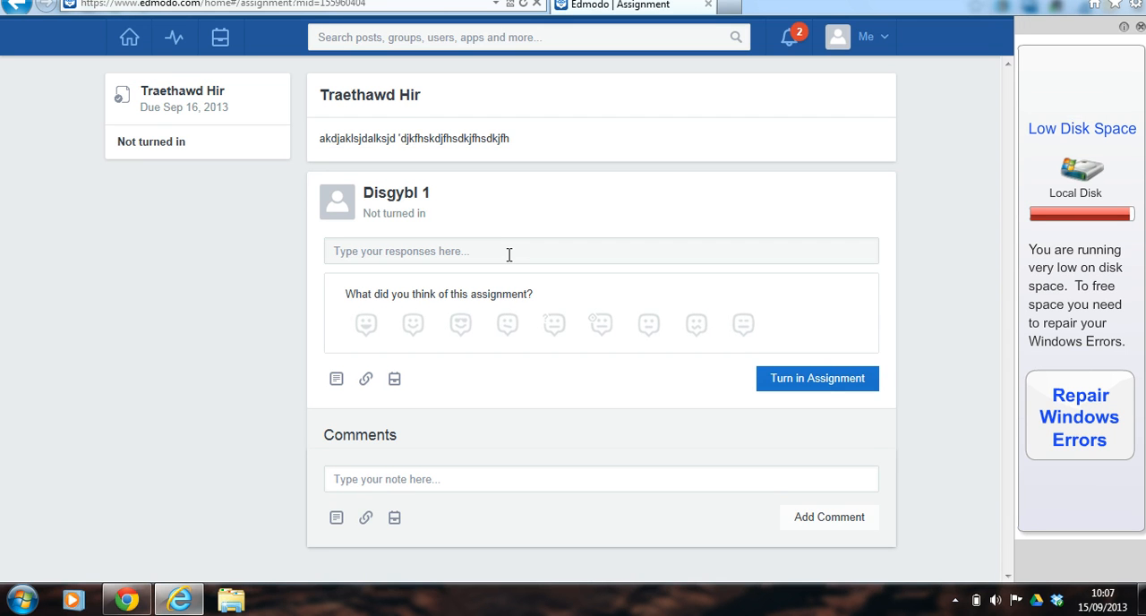
{"action": "left_click", "coordinate": [509, 254]}
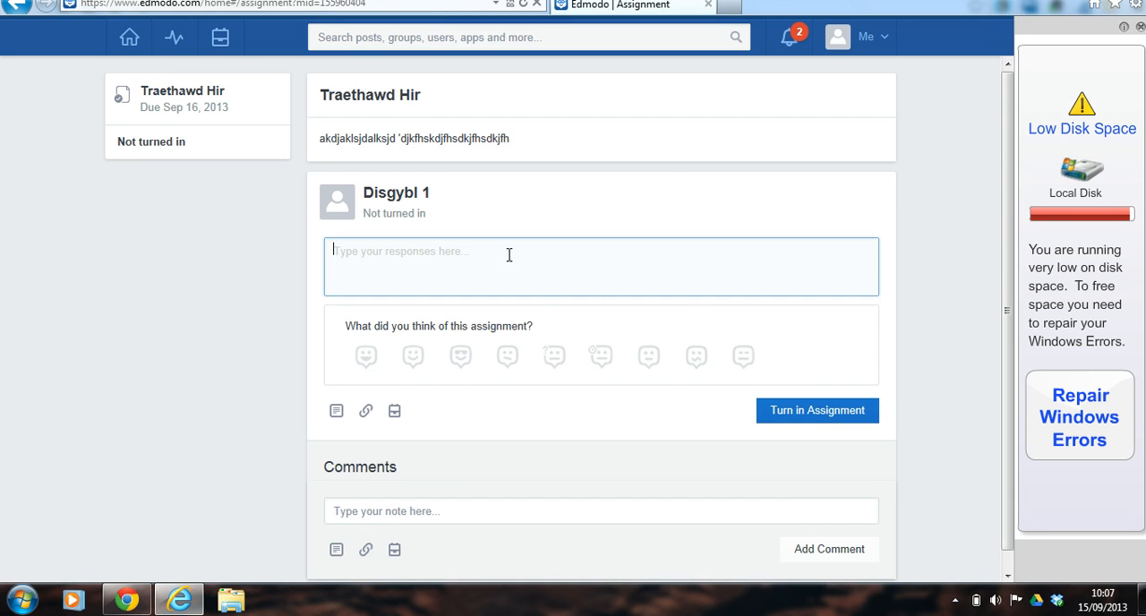
{"action": "type", "text": "Diolch!"}
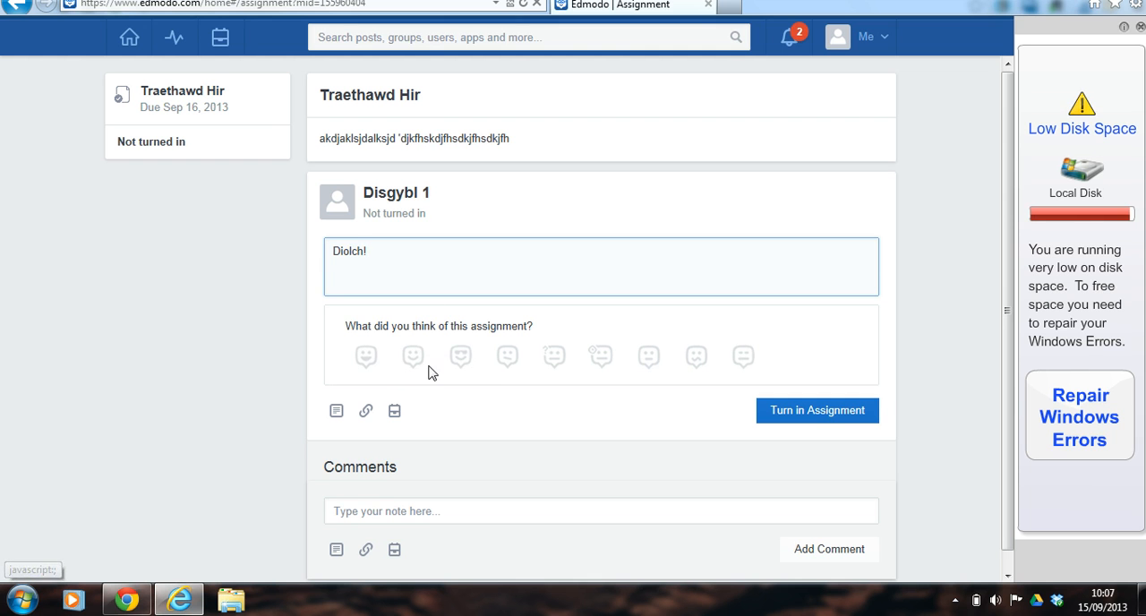
{"action": "left_click", "coordinate": [498, 368]}
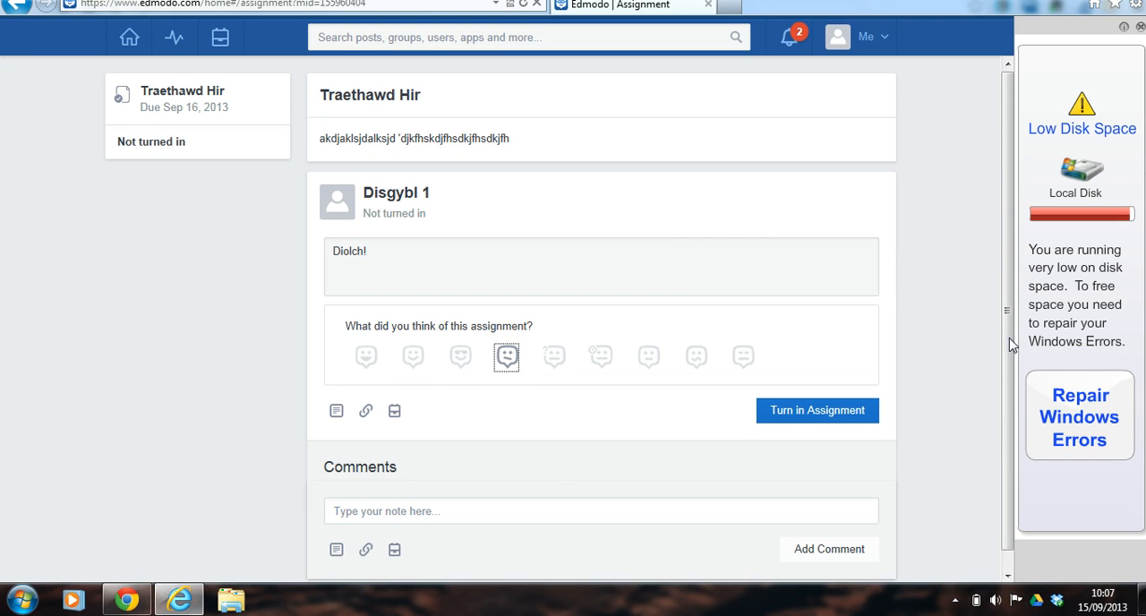
View the file attachment dialog for the response, cancel it without attaching anything, and turn in the assignment.
{"action": "scroll", "coordinate": [1010, 350], "scroll_direction": "down", "scroll_amount": 1}
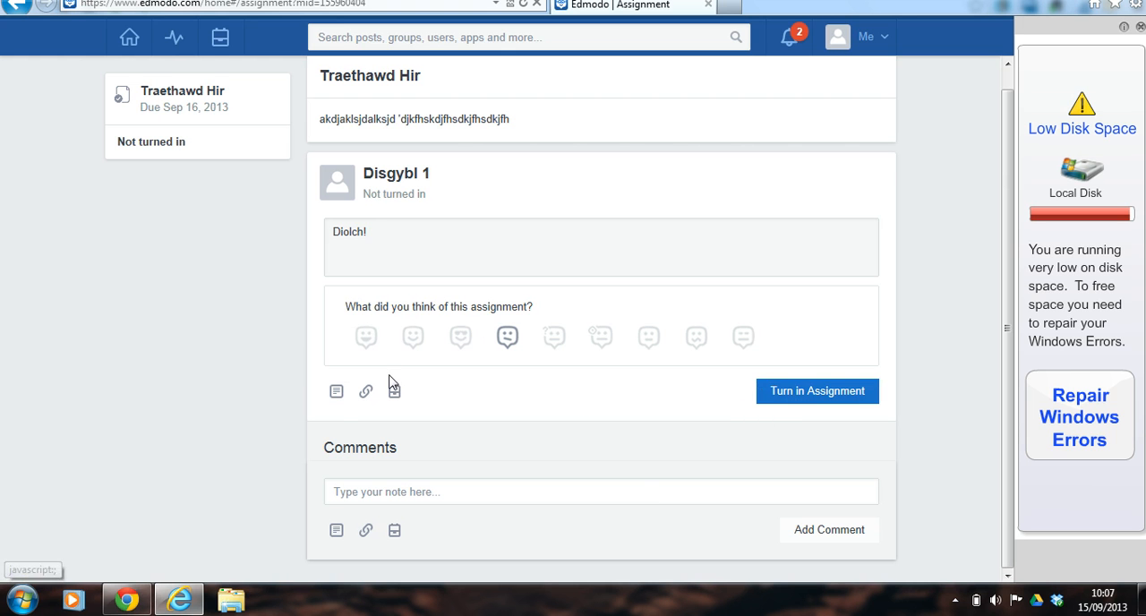
{"action": "left_click", "coordinate": [337, 394]}
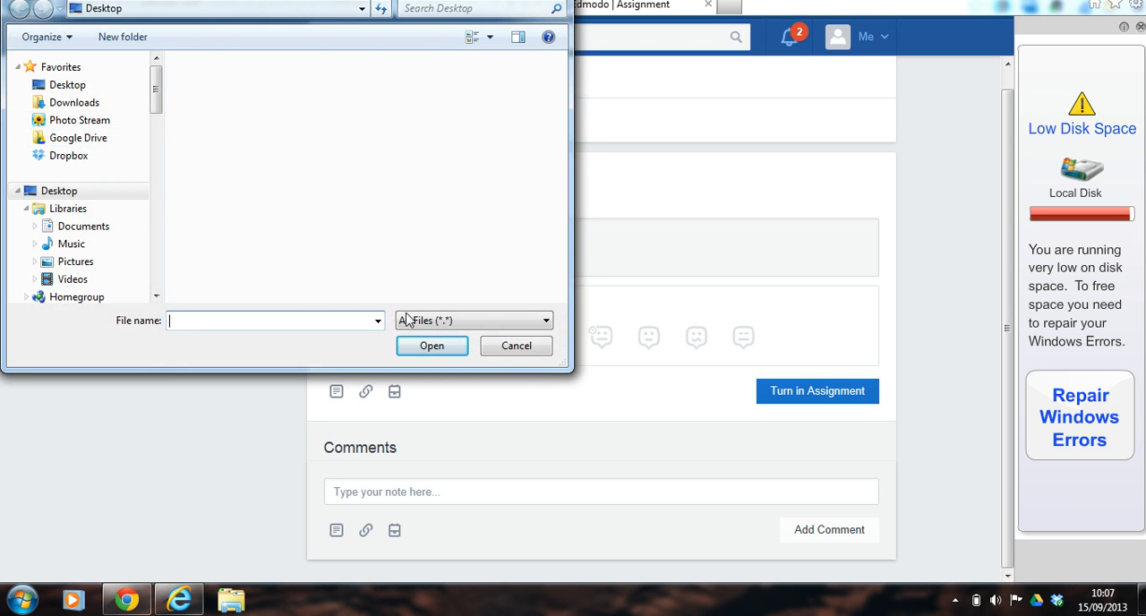
{"action": "left_click", "coordinate": [515, 345]}
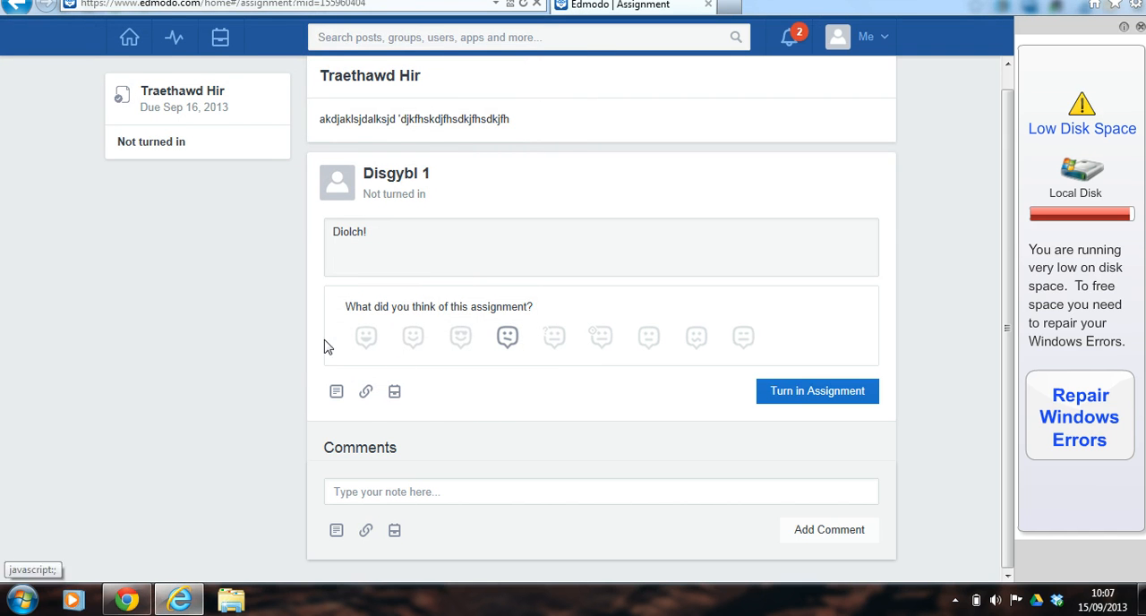
{"action": "left_click", "coordinate": [797, 392]}
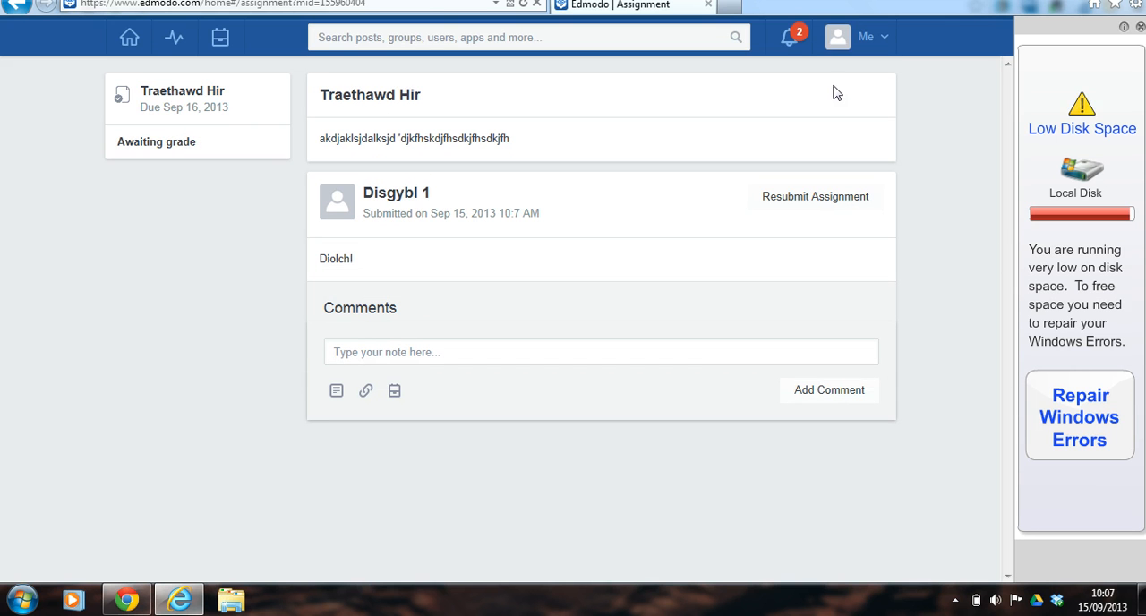
Review the student's notifications for the new direct post and the assignment due.
{"action": "left_click", "coordinate": [792, 36]}
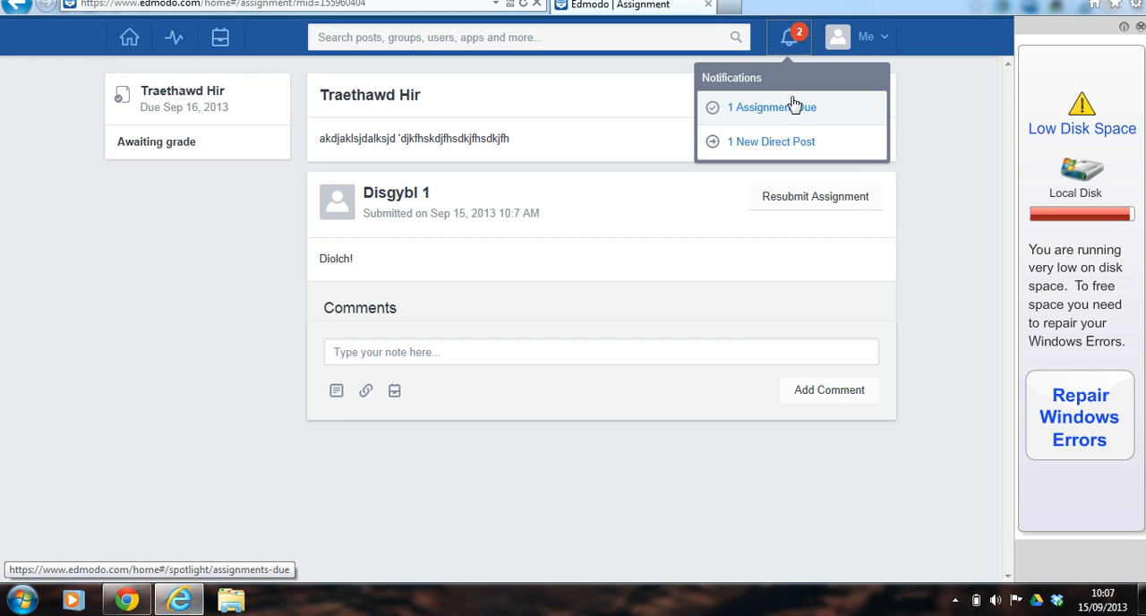
{"action": "left_click", "coordinate": [793, 145]}
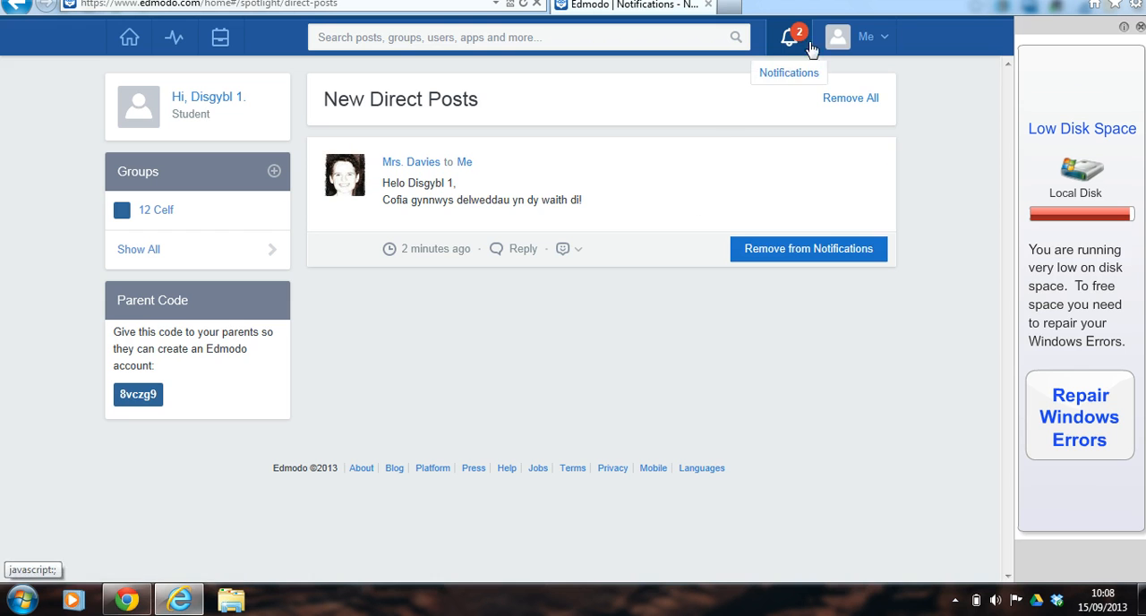
{"action": "left_click", "coordinate": [805, 43]}
{"action": "left_click", "coordinate": [775, 108]}
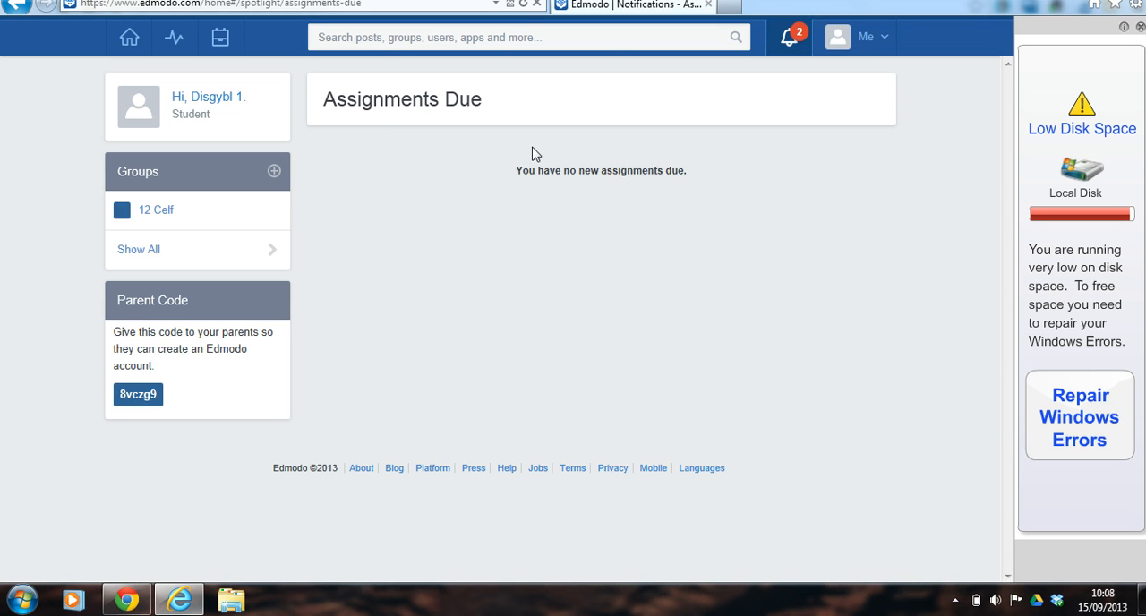
{"action": "left_click", "coordinate": [796, 48]}
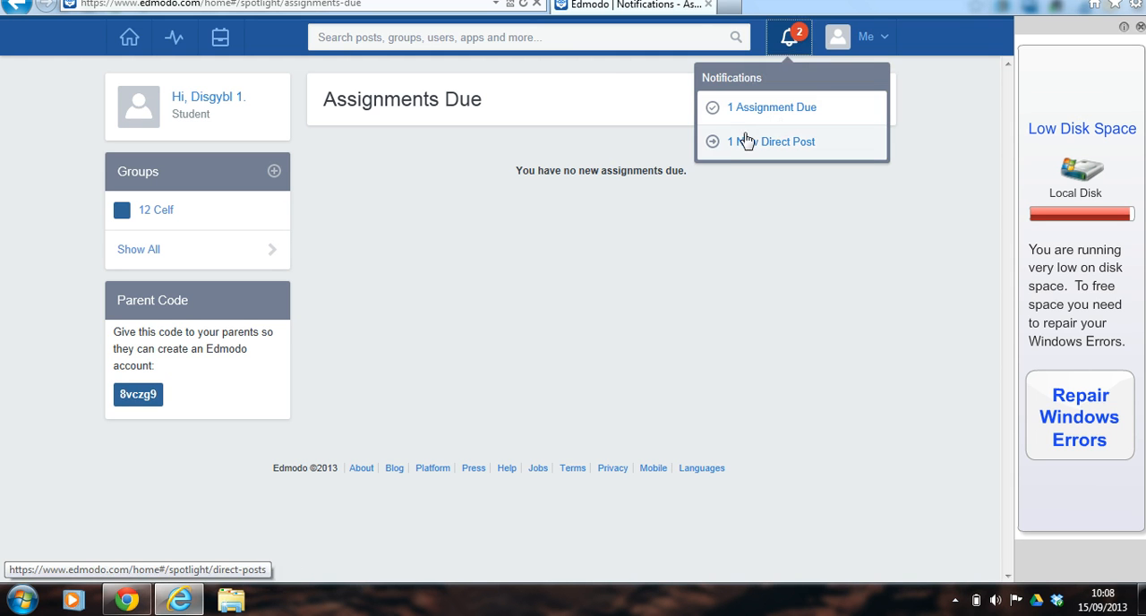
{"action": "left_click", "coordinate": [726, 155]}
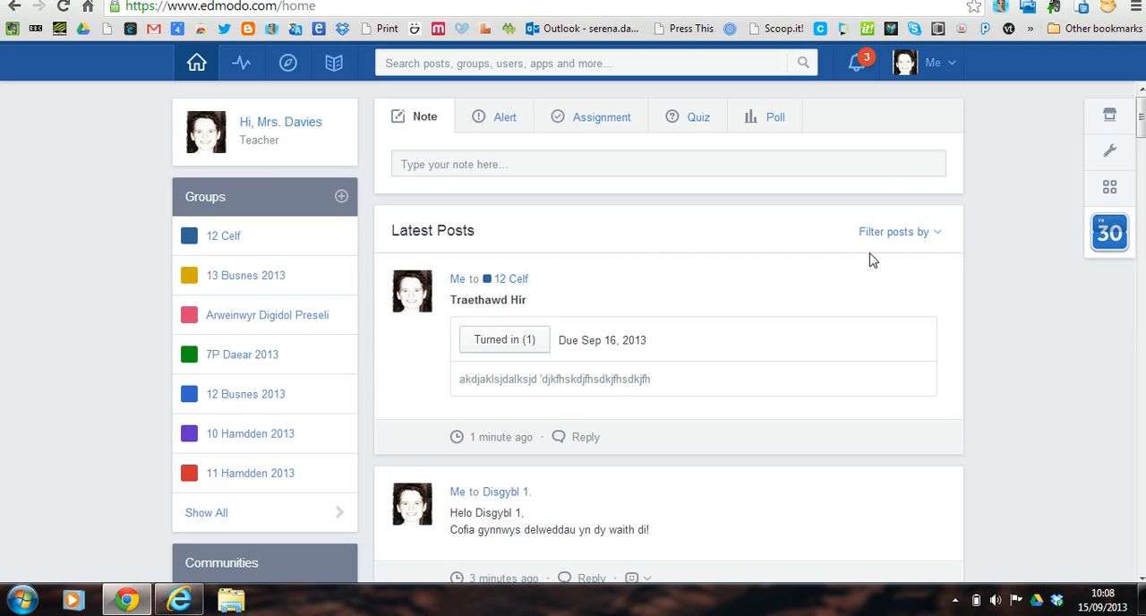
In the teacher's Chrome session, open Disgybl 1's Traethawd Hir submission from the turned-in assignments notifications.
{"action": "left_click", "coordinate": [859, 65]}
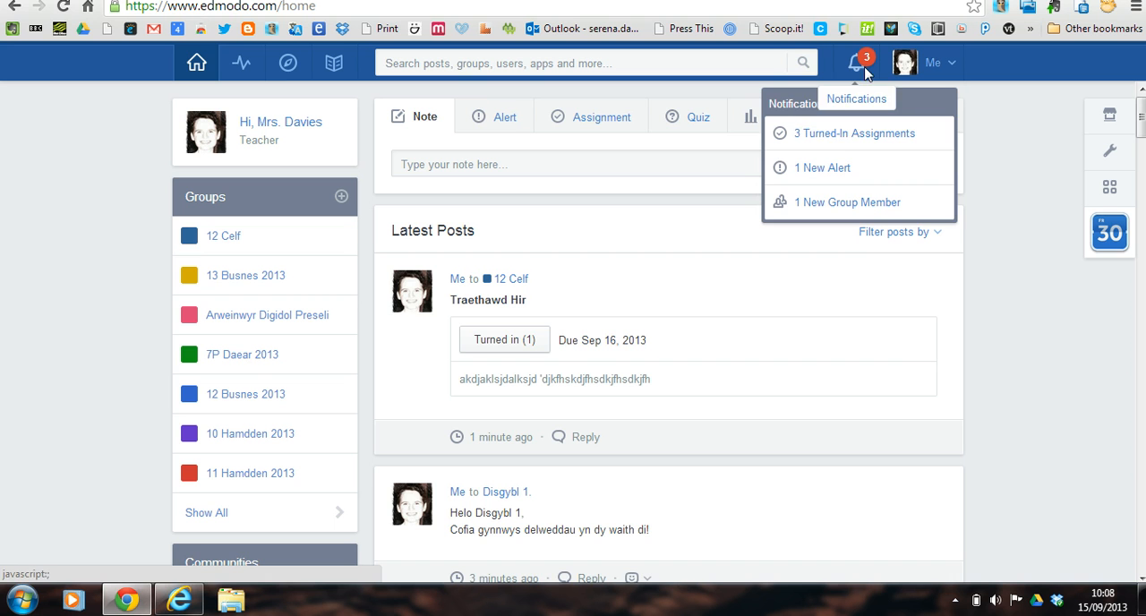
{"action": "left_click", "coordinate": [828, 134]}
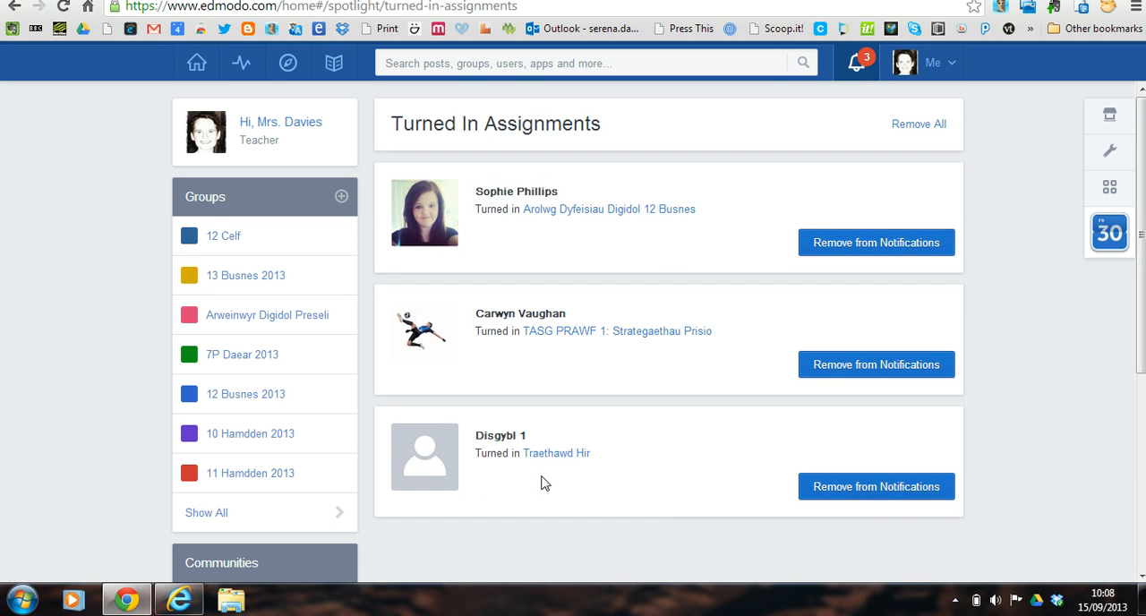
{"action": "left_click", "coordinate": [573, 458]}
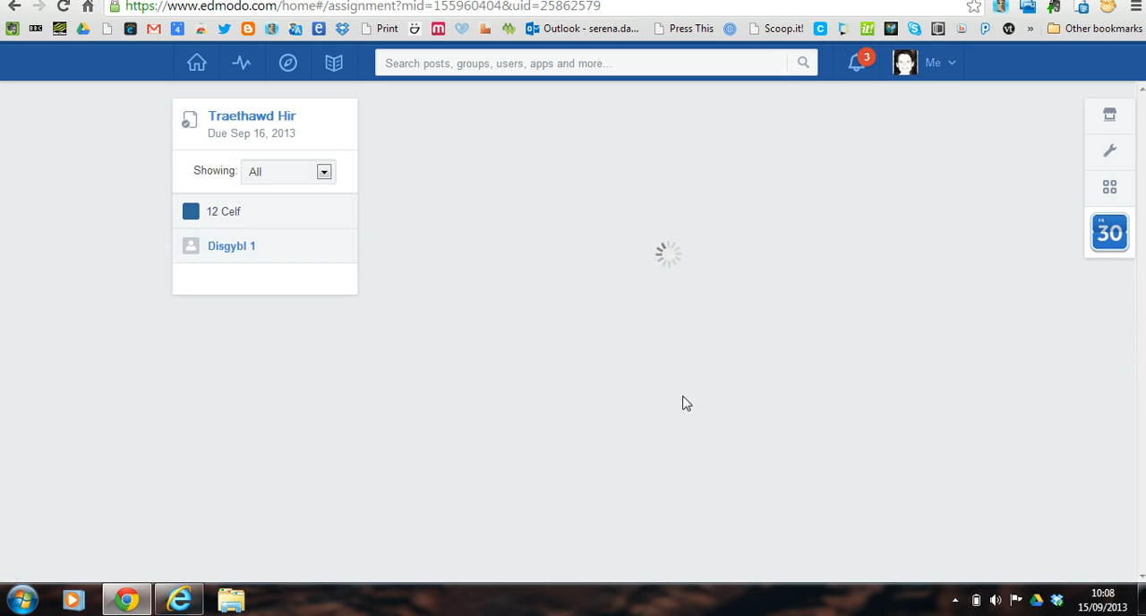